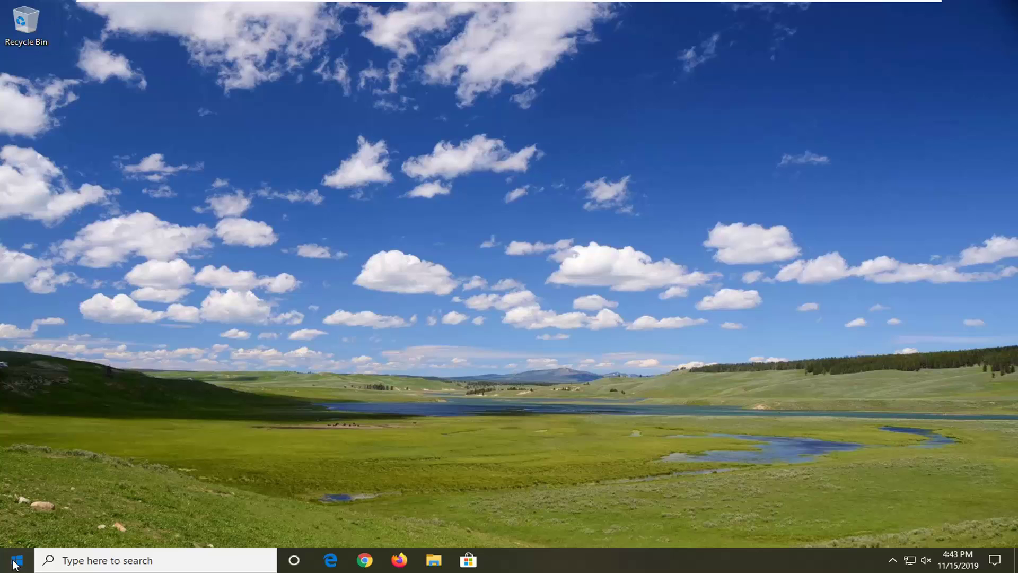
# Step: Launch Windows Settings from the Start menu and center its window on screen
pyautogui.click(15, 565)
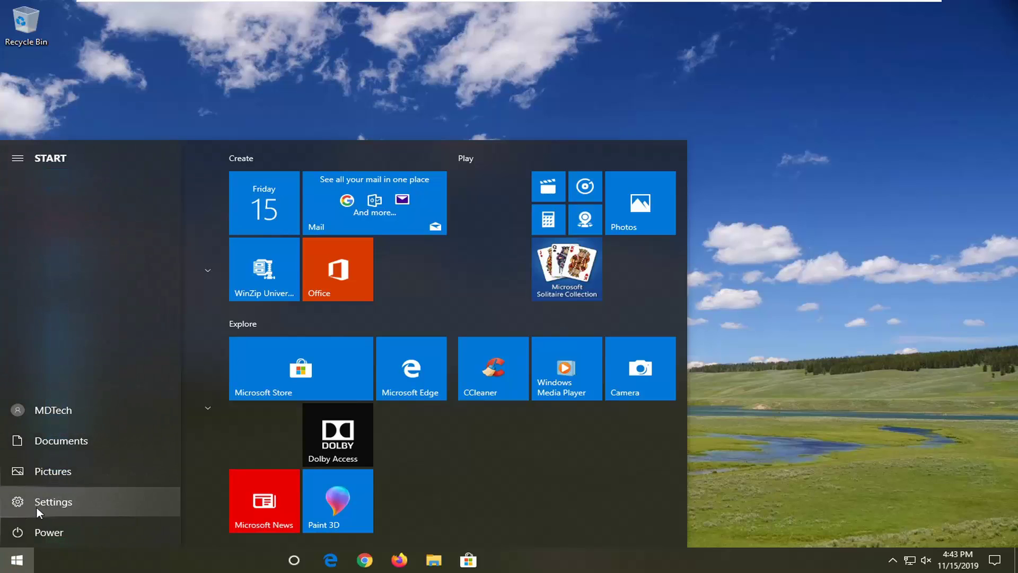
pyautogui.click(45, 503)
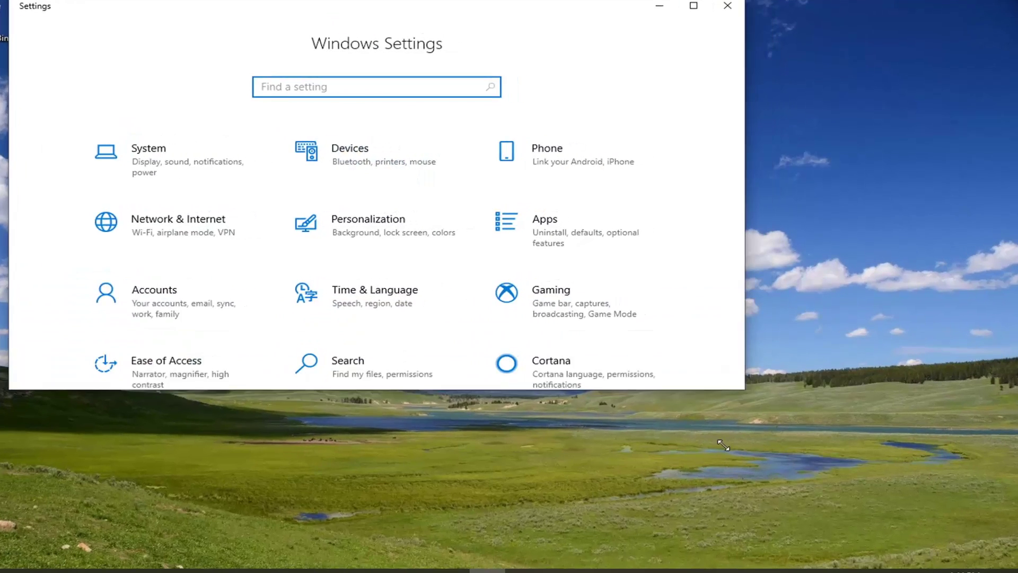
pyautogui.moveTo(324, 11); pyautogui.dragTo(505, 44)
# Step: Under Time & Language, set the time zone to (UTC-05:00) Havana and sync the clock
pyautogui.click(514, 346)
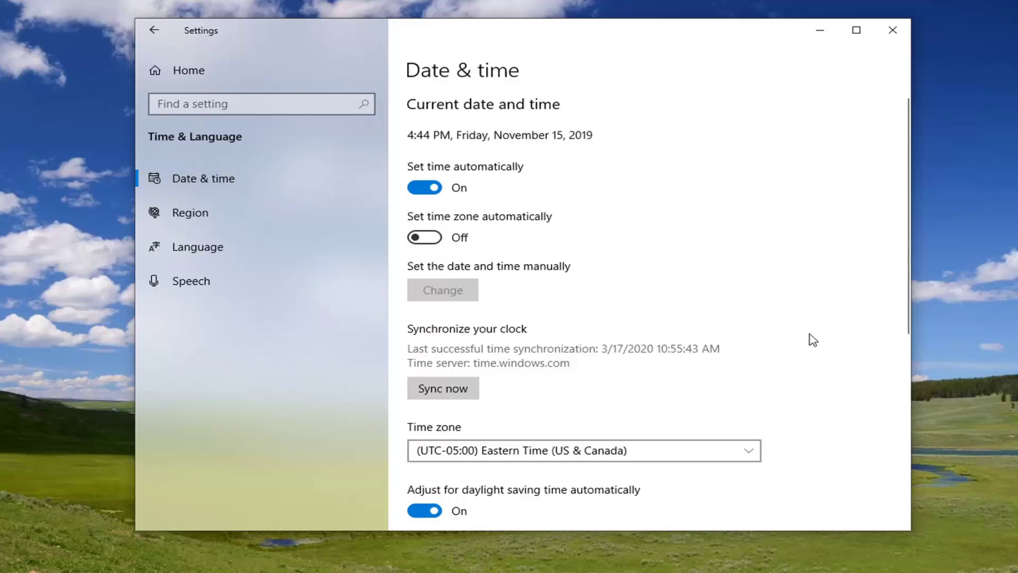
pyautogui.scroll(-2, 568, 366)
pyautogui.click(551, 377)
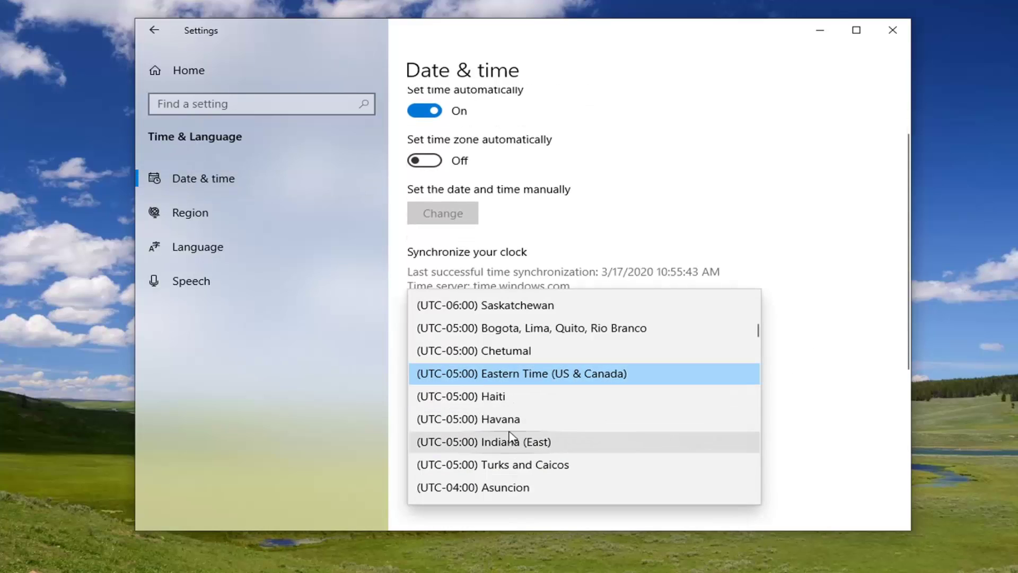
pyautogui.click(507, 418)
pyautogui.scroll(2, 676, 268)
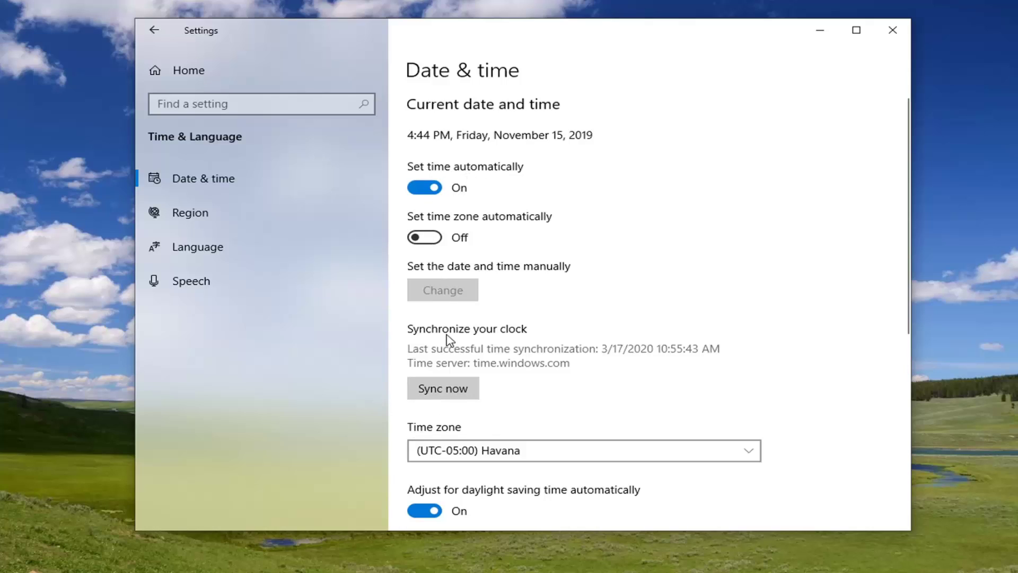
pyautogui.click(428, 398)
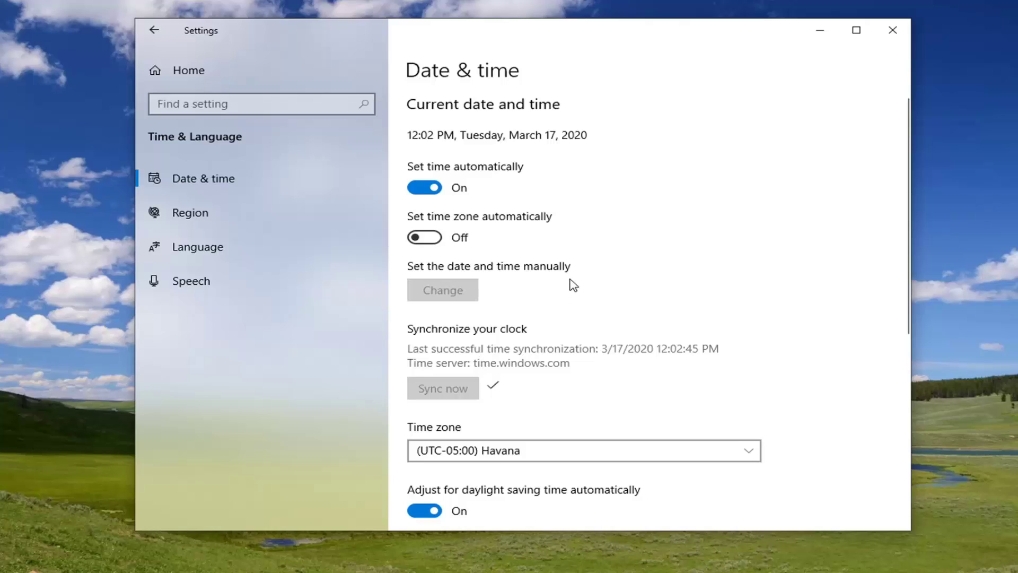
# Step: Close Settings and relaunch it from the Start menu
pyautogui.click(893, 31)
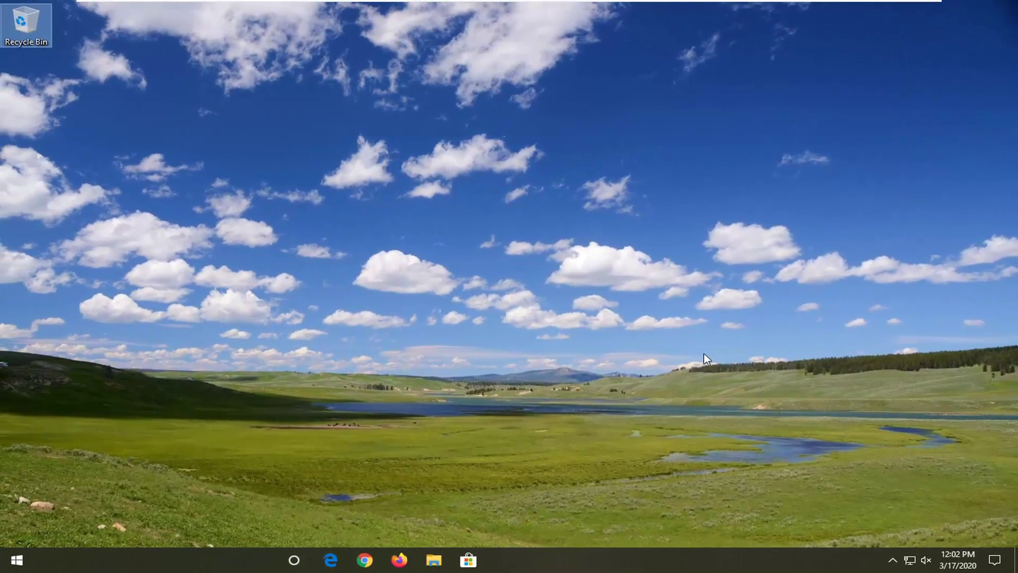
pyautogui.click(16, 560)
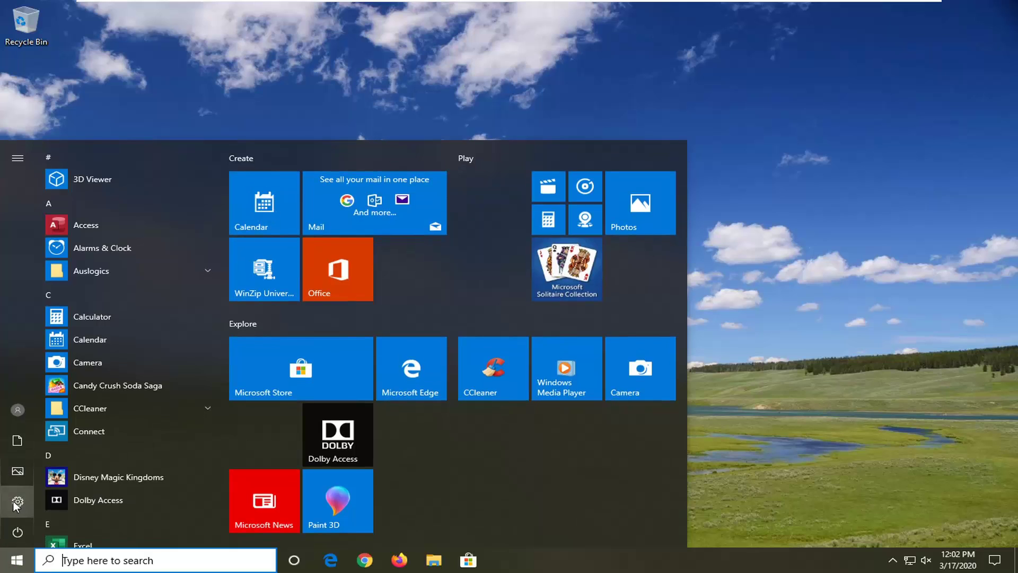
pyautogui.click(17, 503)
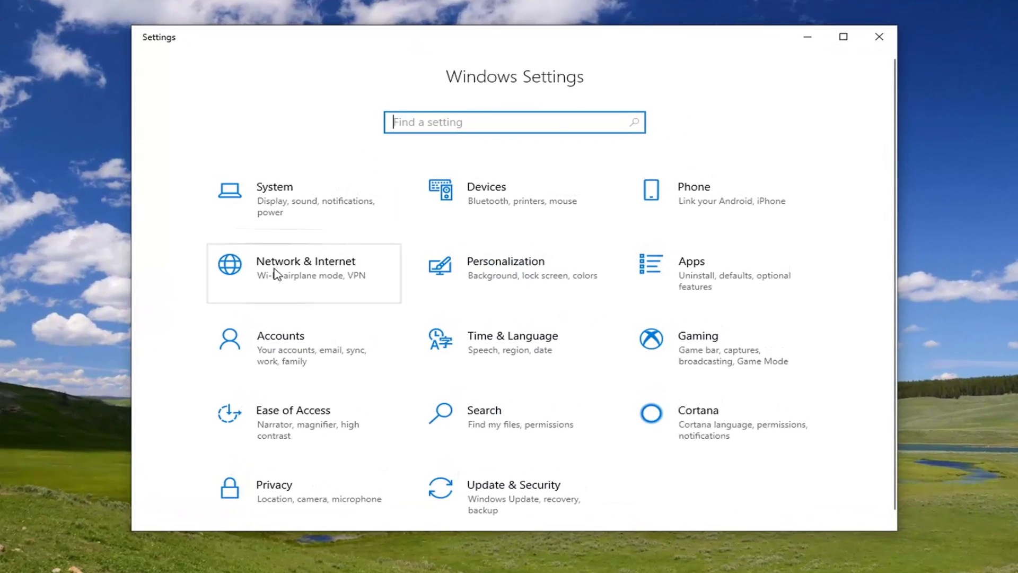
# Step: In Network & Internet > Proxy, toggle Use a proxy server on, then back to Off
pyautogui.click(276, 274)
pyautogui.scroll(-1, 523, 284)
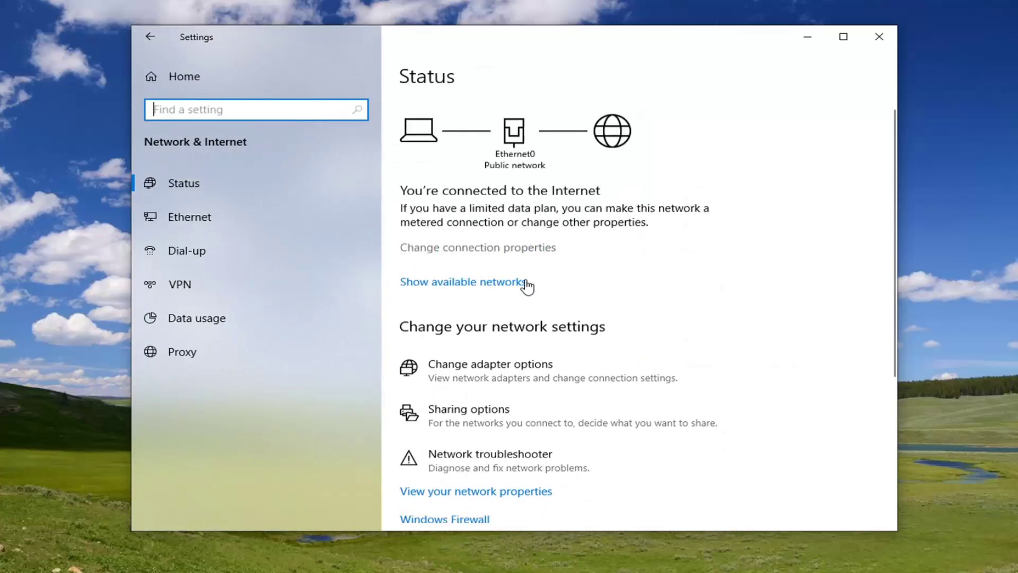
pyautogui.scroll(1, 523, 285)
pyautogui.click(180, 358)
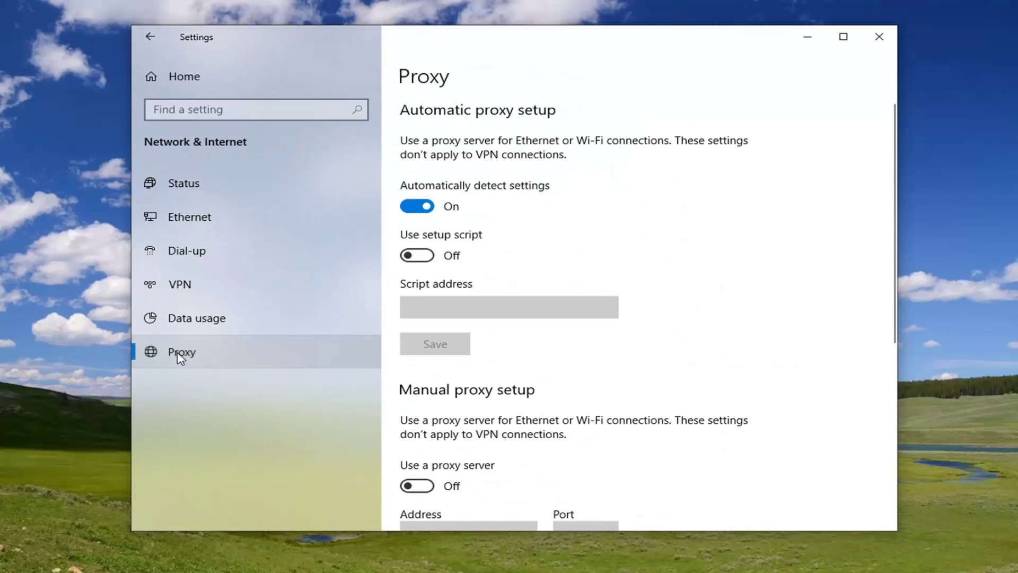
pyautogui.scroll(-8, 635, 280)
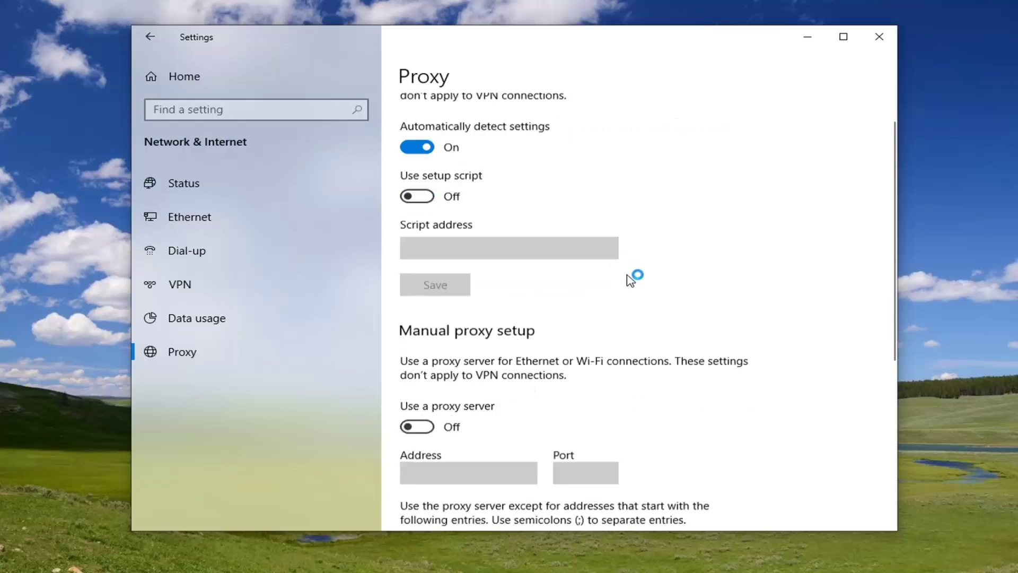
pyautogui.click(431, 260)
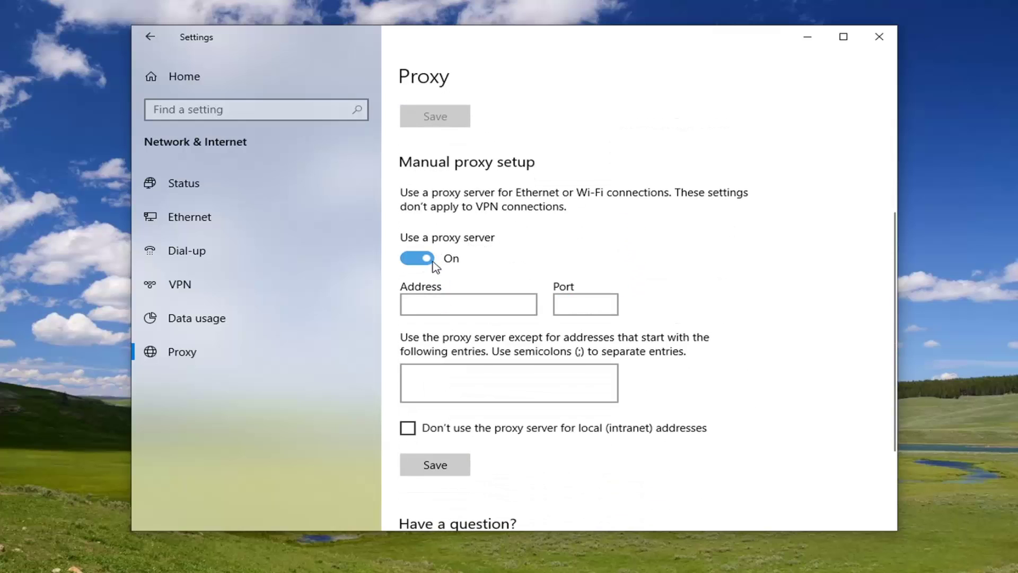
pyautogui.click(430, 261)
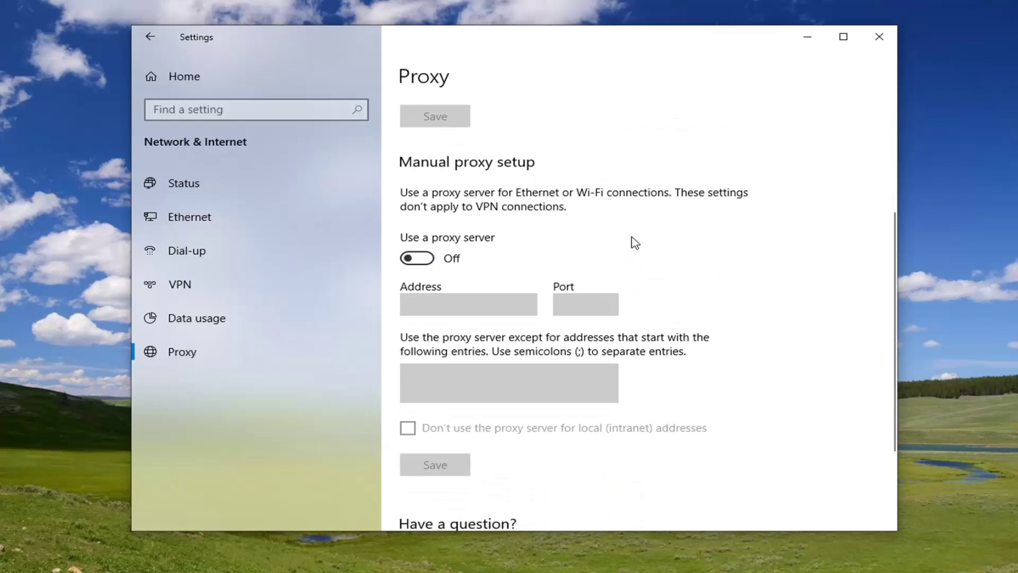
pyautogui.scroll(-5, 687, 412)
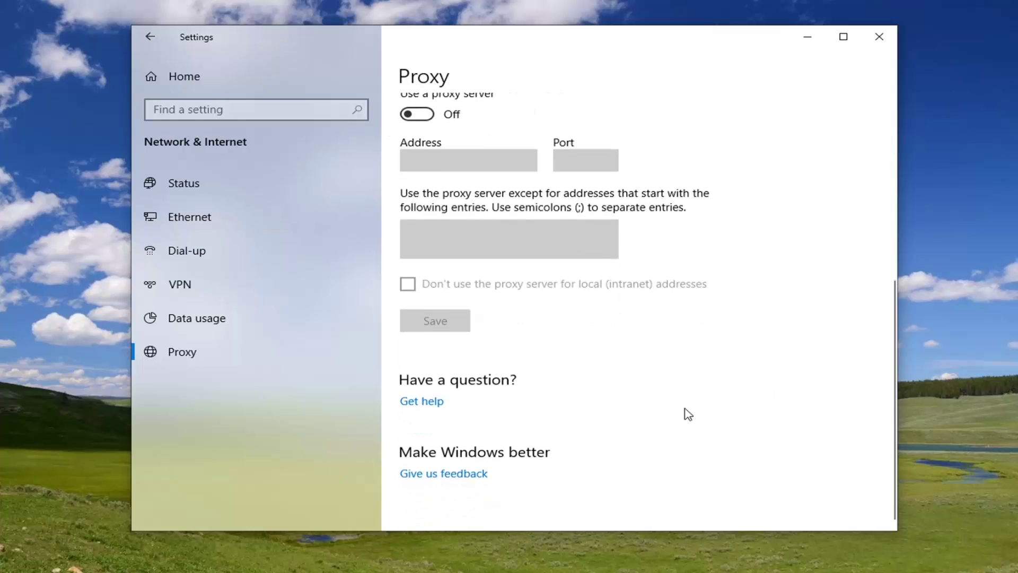
pyautogui.scroll(10, 687, 412)
# Step: Go to Update & Security > Troubleshoot and expand the Windows Update entry under Get up and running
pyautogui.click(150, 38)
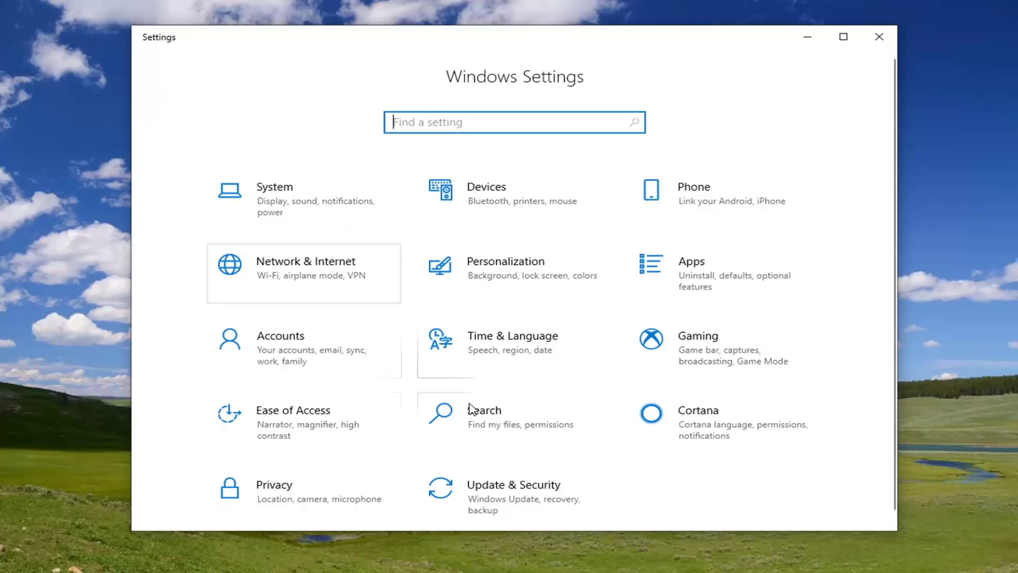
pyautogui.click(496, 504)
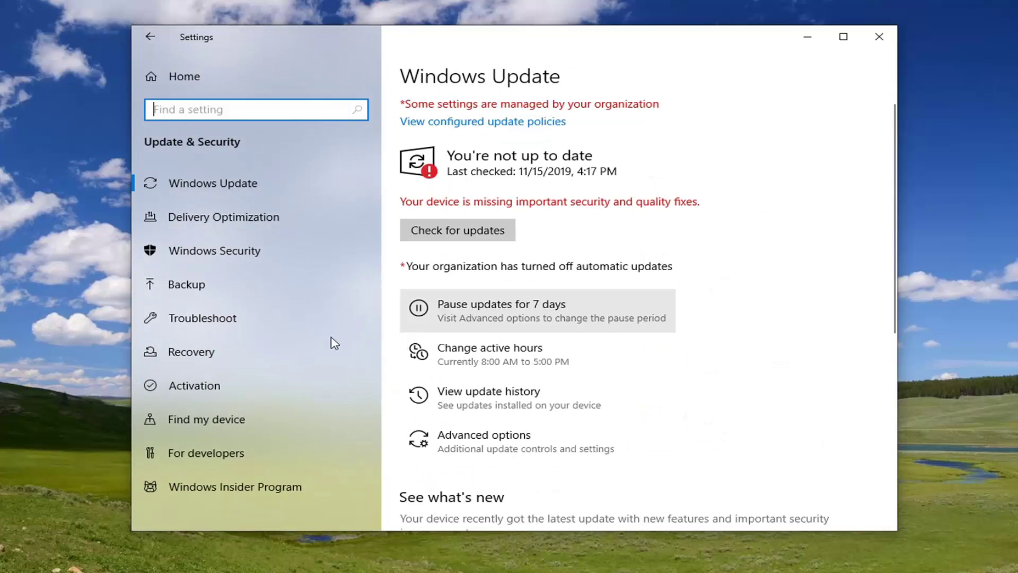
pyautogui.click(201, 321)
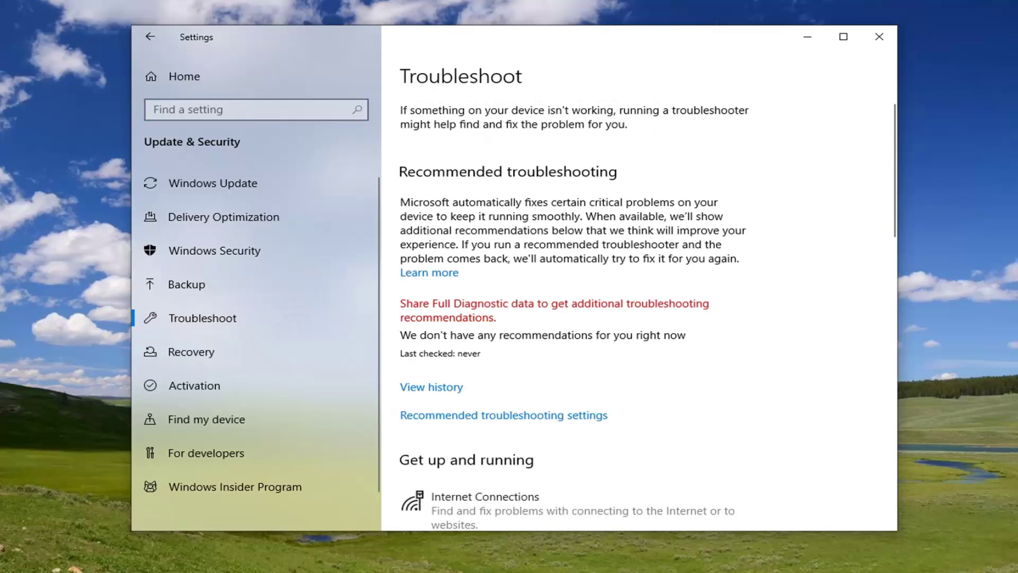
pyautogui.scroll(-4, 654, 314)
pyautogui.scroll(4, 653, 311)
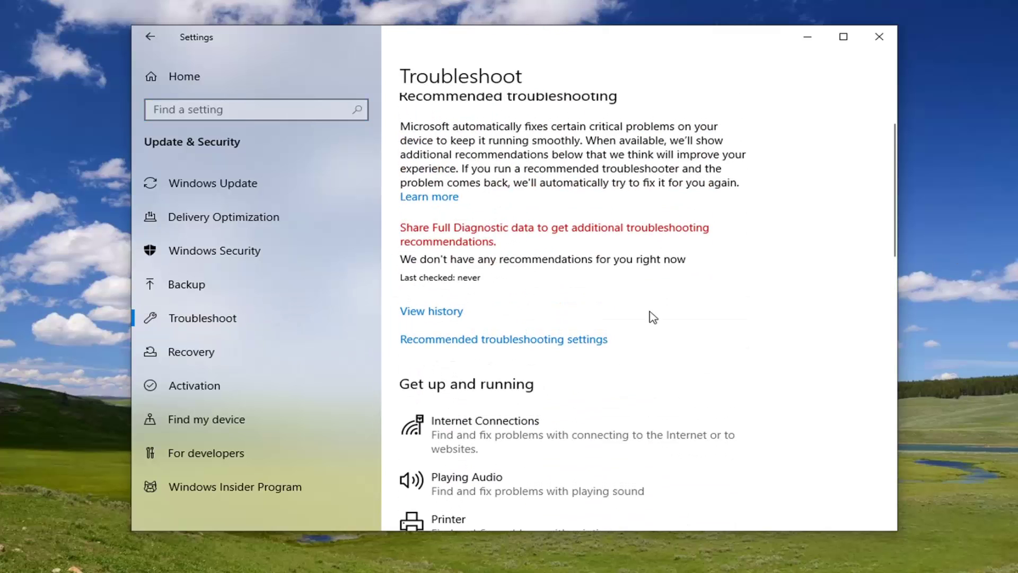
pyautogui.scroll(-2, 653, 318)
pyautogui.scroll(-3, 654, 321)
pyautogui.click(494, 356)
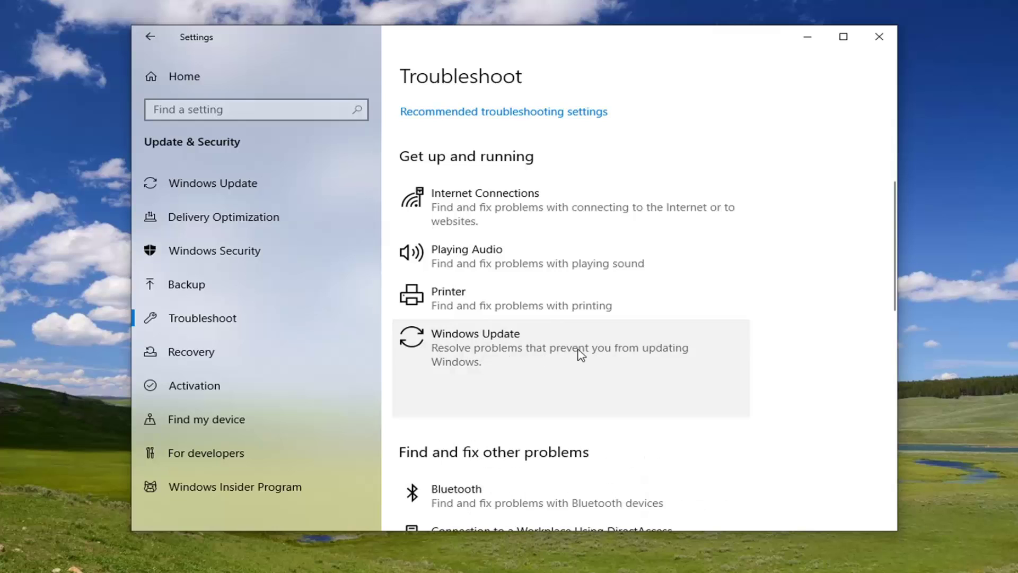
pyautogui.scroll(2, 749, 349)
pyautogui.scroll(-2, 738, 372)
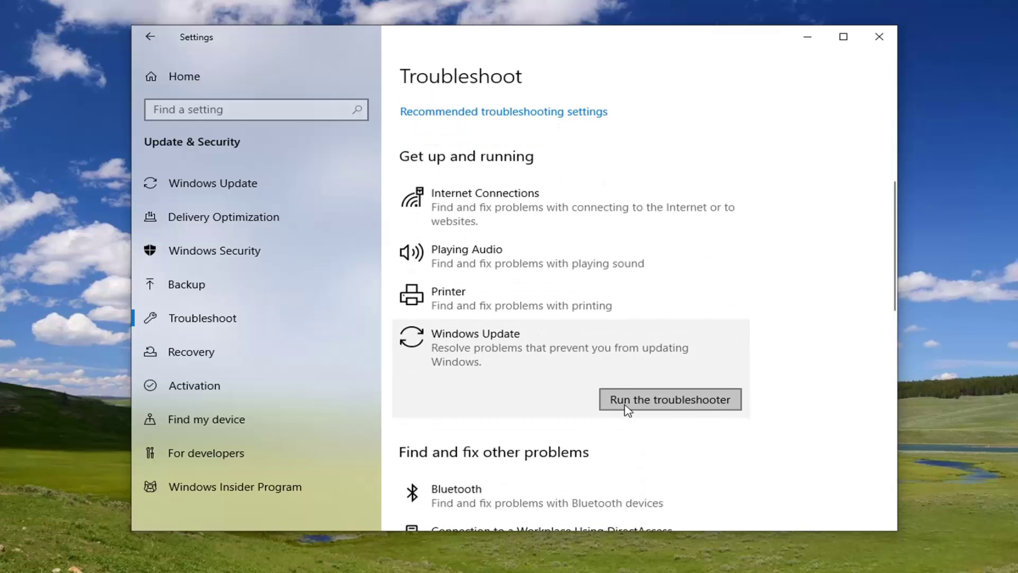
# Step: Run the Windows Update troubleshooter until it fixes the missing or corrupt service registration, then close it
pyautogui.click(662, 406)
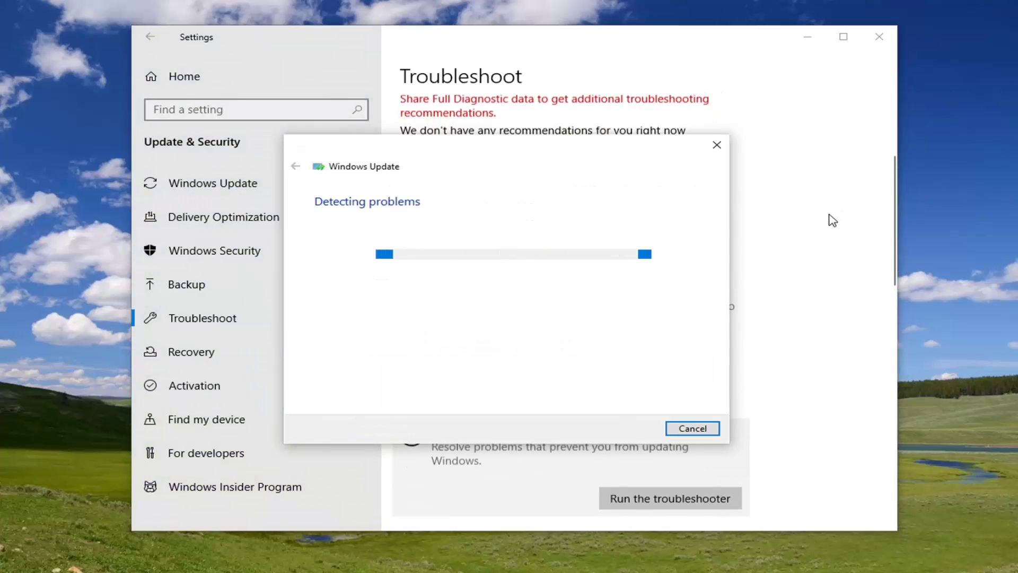
pyautogui.click(895, 218)
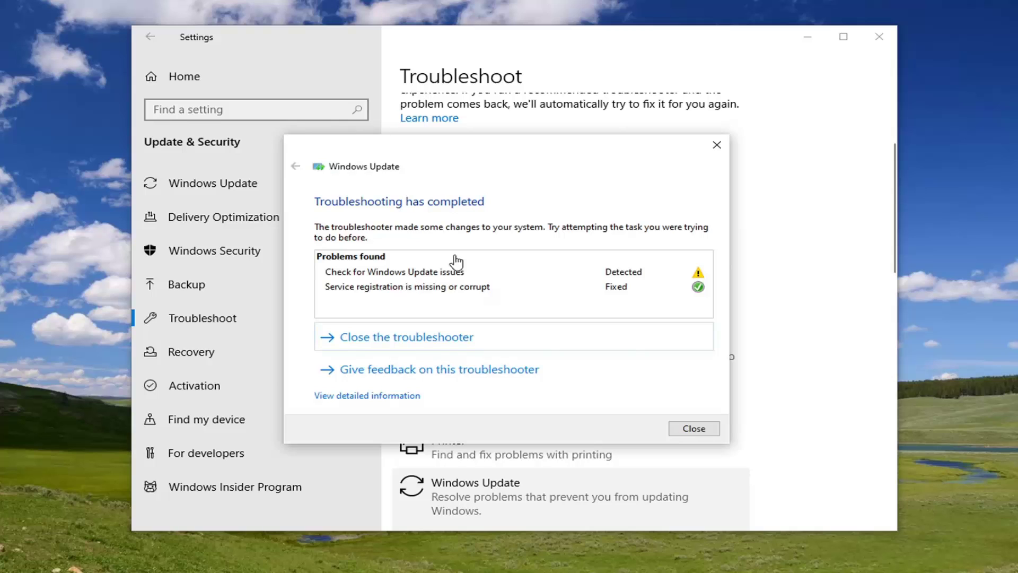
pyautogui.click(693, 426)
# Step: Expand Windows Store Apps at the bottom of the Troubleshoot list and run its troubleshooter
pyautogui.scroll(-10, 766, 302)
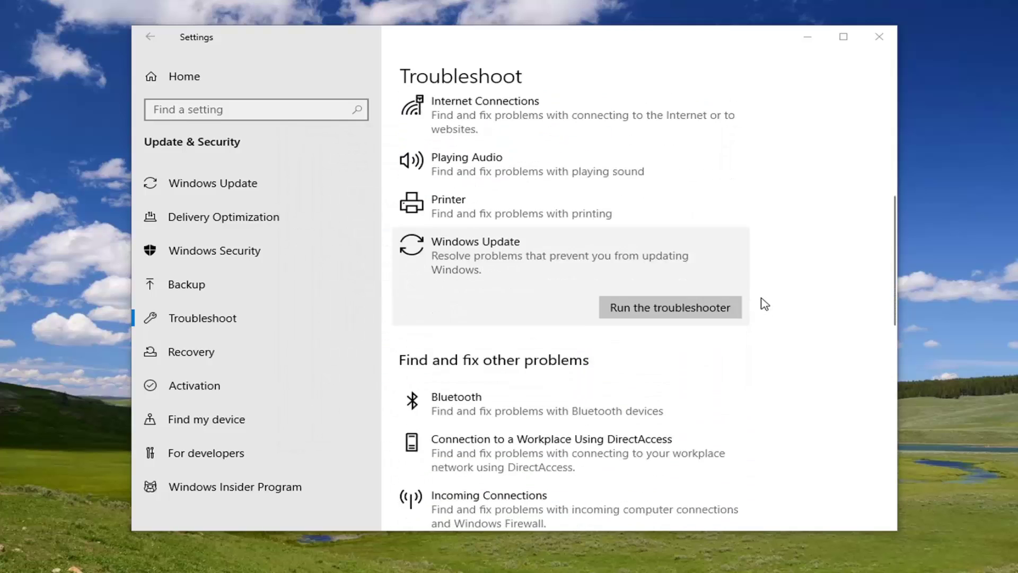
pyautogui.scroll(-5, 753, 316)
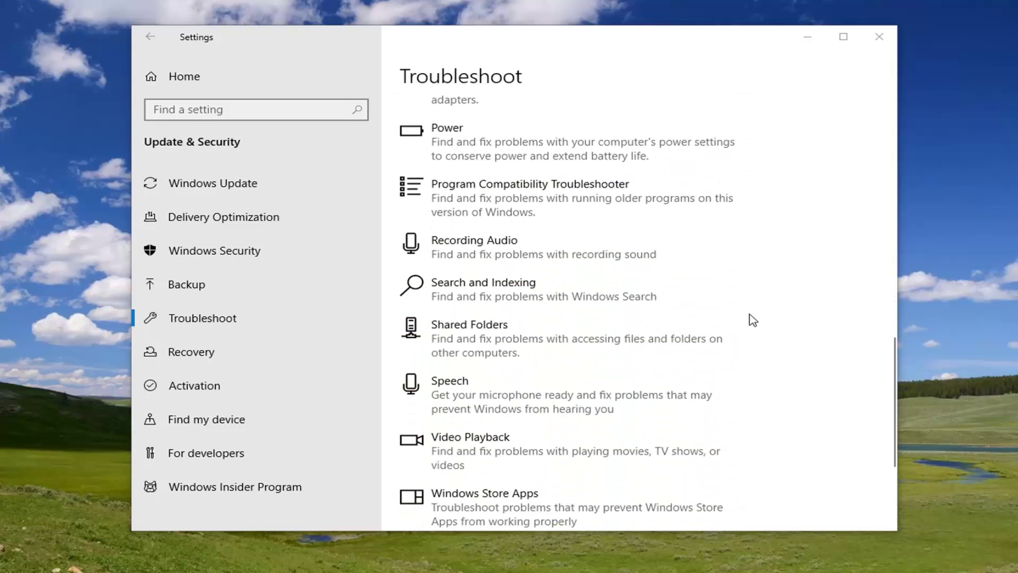
pyautogui.click(509, 372)
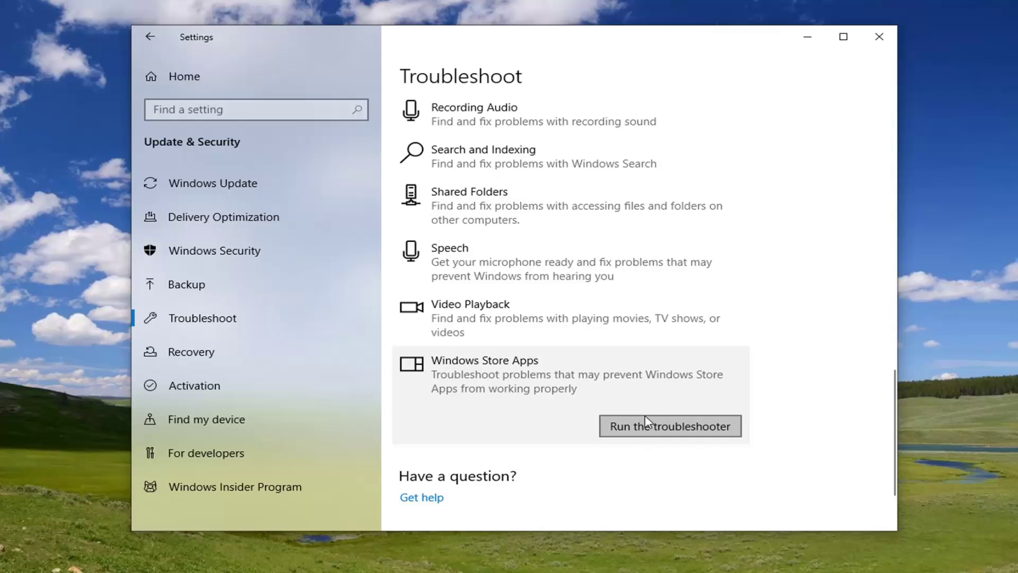
pyautogui.click(682, 428)
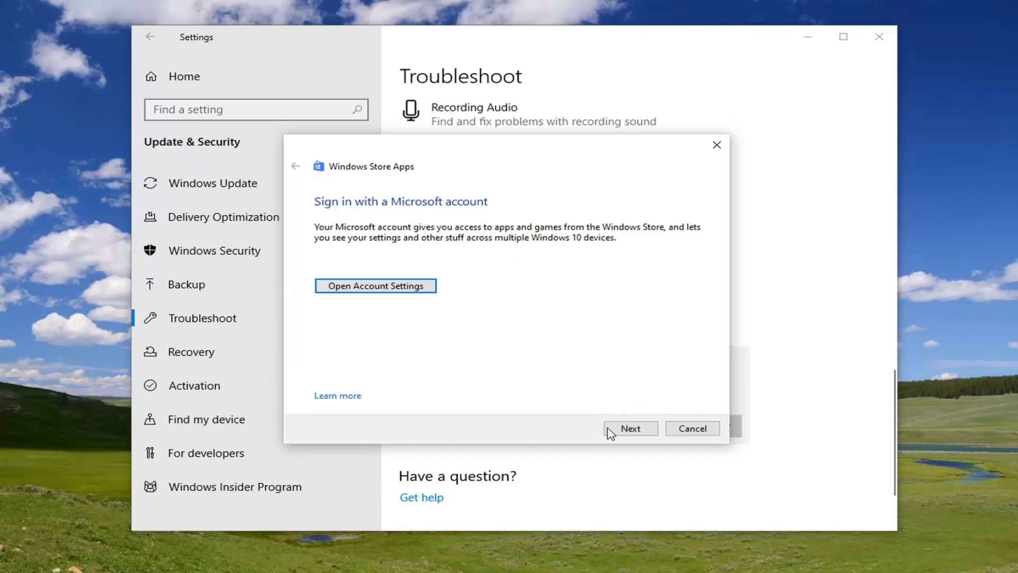
# Step: Skip the Microsoft account sign-in and close the Store troubleshooter, leaving 'Microsoft account required' unfixed
pyautogui.click(625, 428)
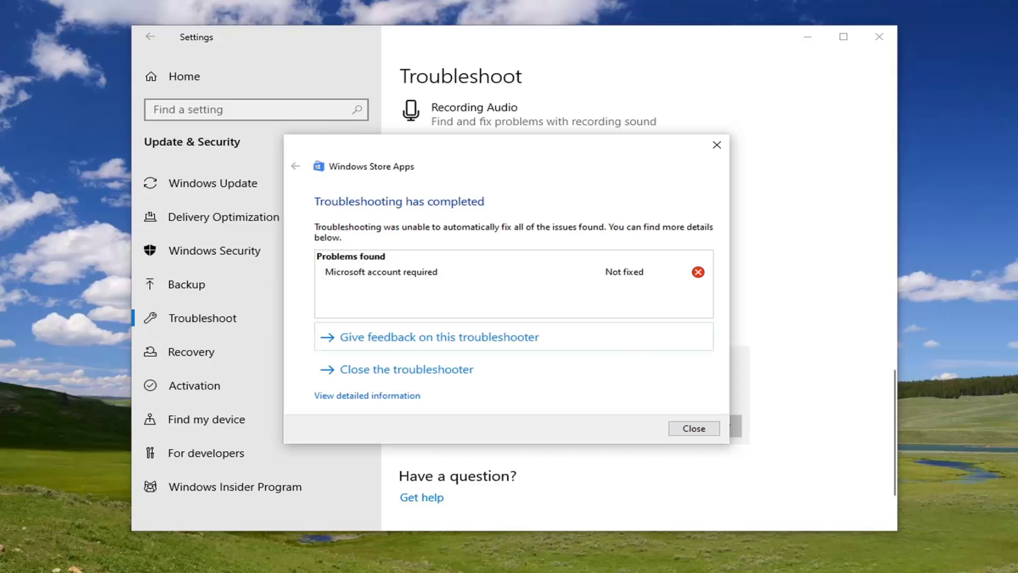
pyautogui.click(689, 428)
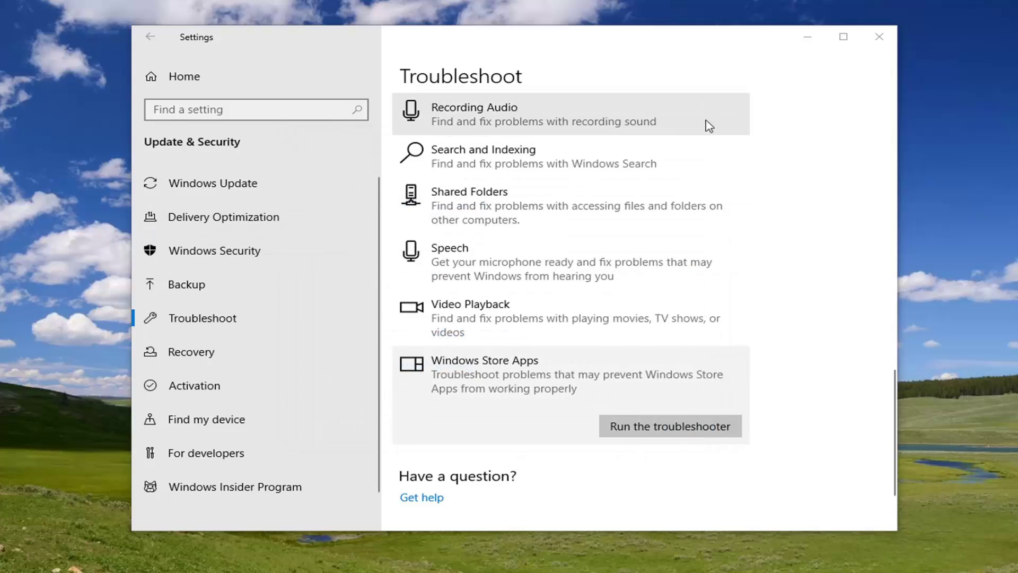
# Step: Close Settings, search Start for wsreset, and show the best match's context menu
pyautogui.click(870, 46)
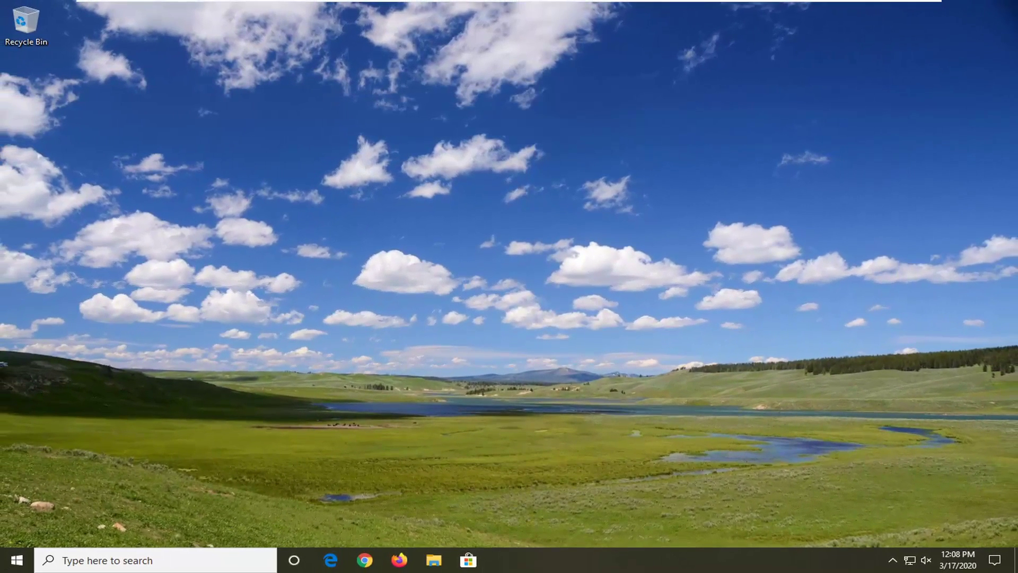
pyautogui.click(6, 558)
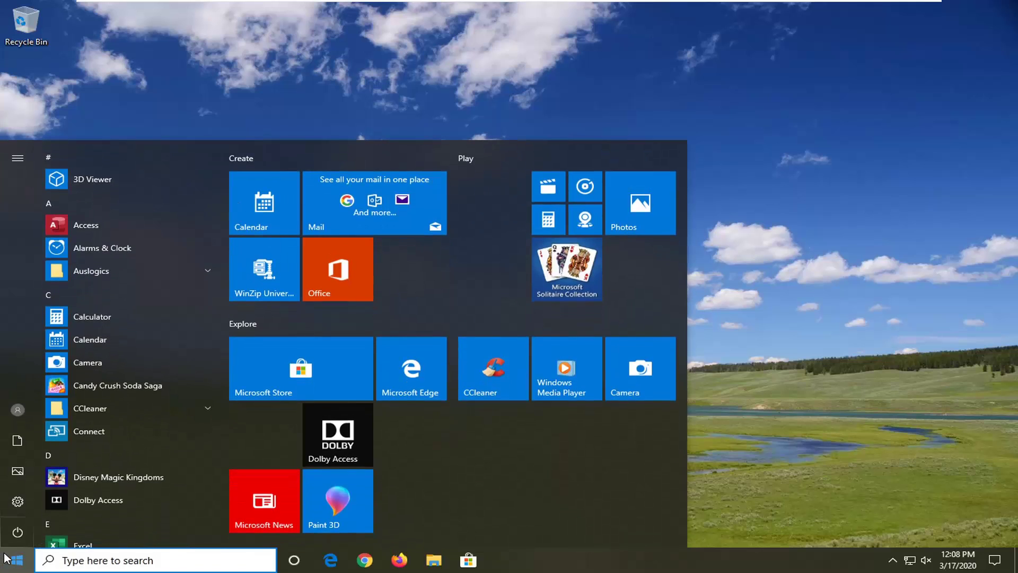
pyautogui.write('wsreset')
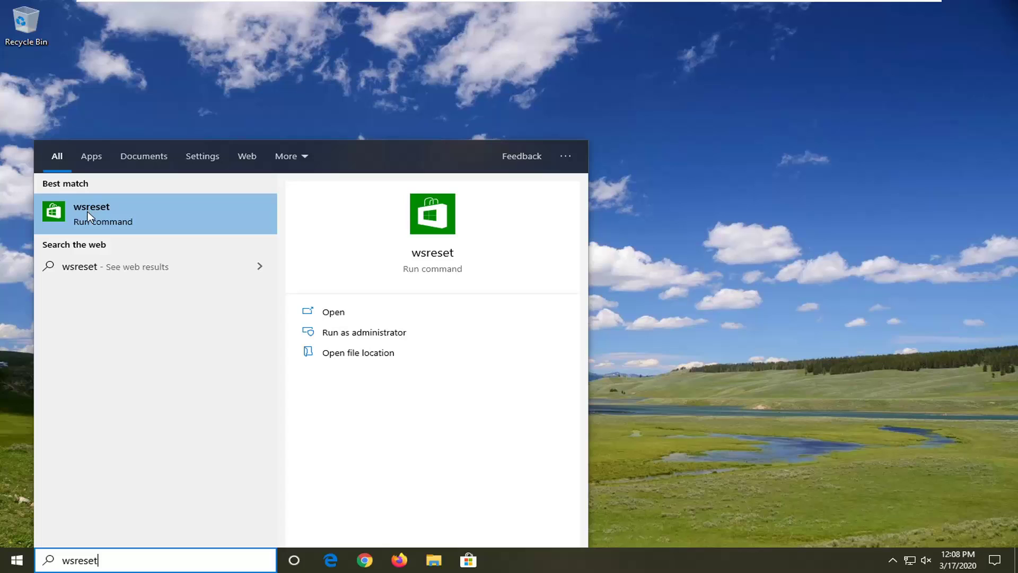
pyautogui.rightClick(86, 218)
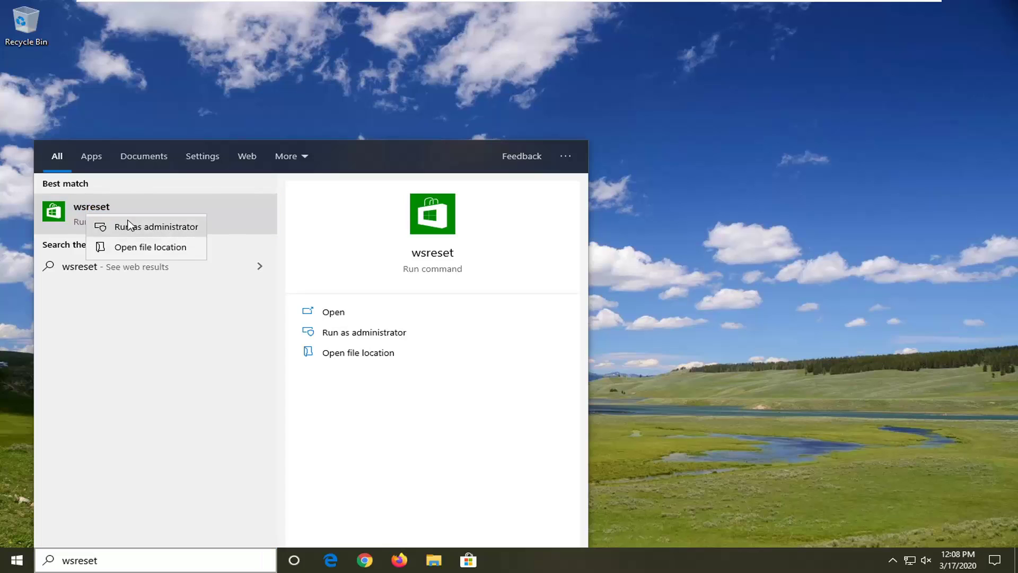
# Step: Run wsreset as administrator to reset the Store cache, then close the reopened Microsoft Store
pyautogui.click(167, 227)
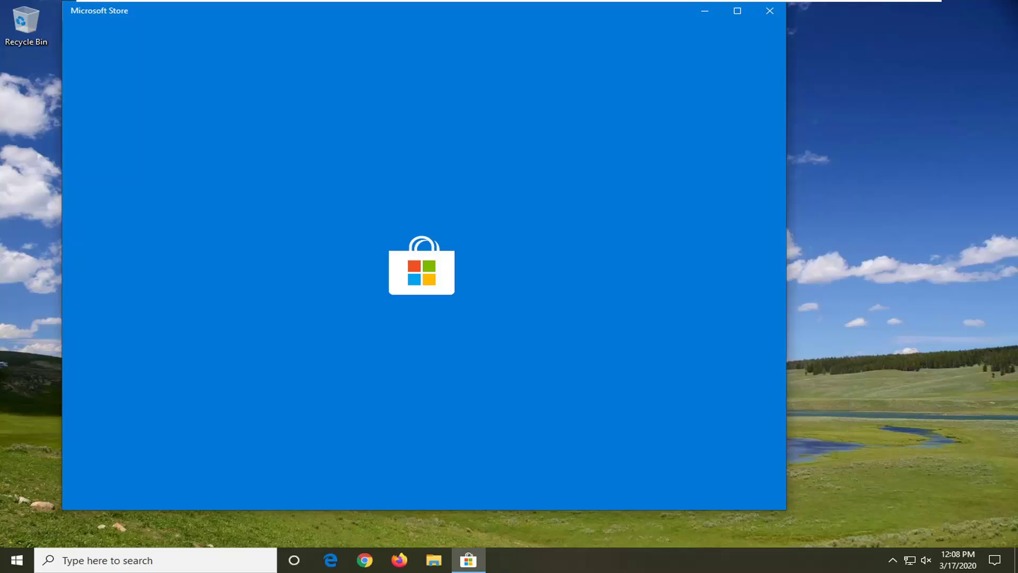
pyautogui.click(773, 11)
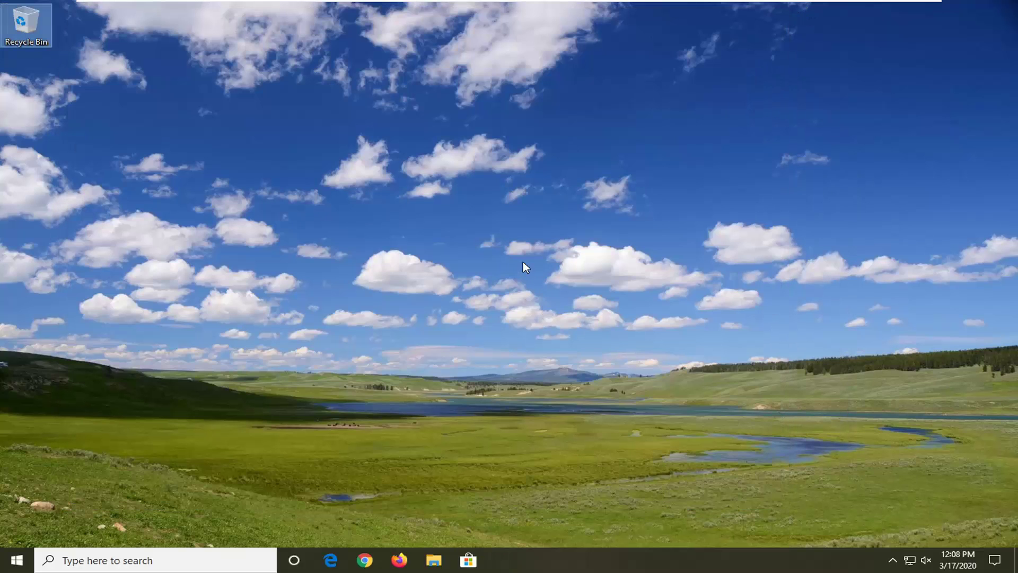
pyautogui.click(477, 270)
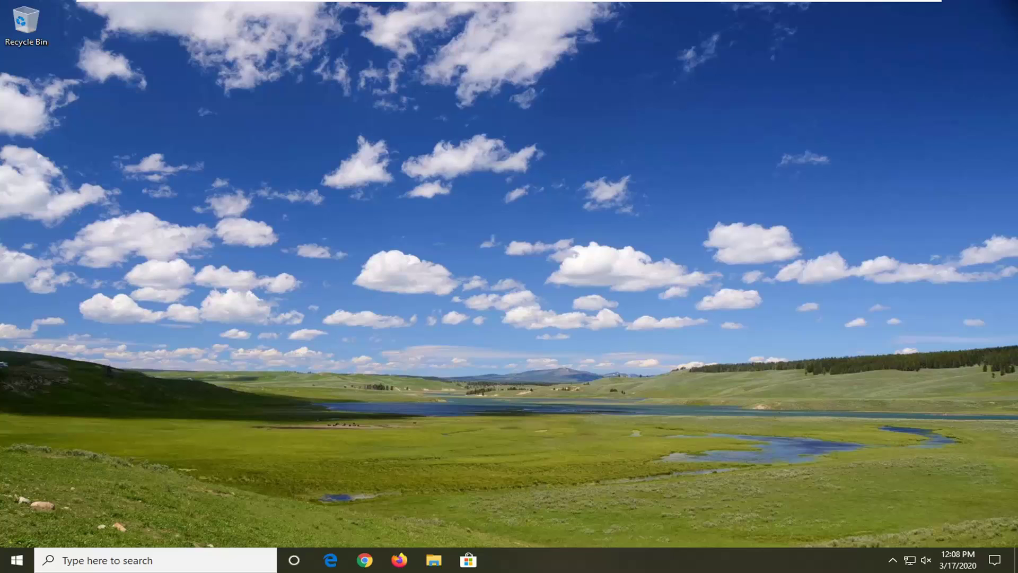